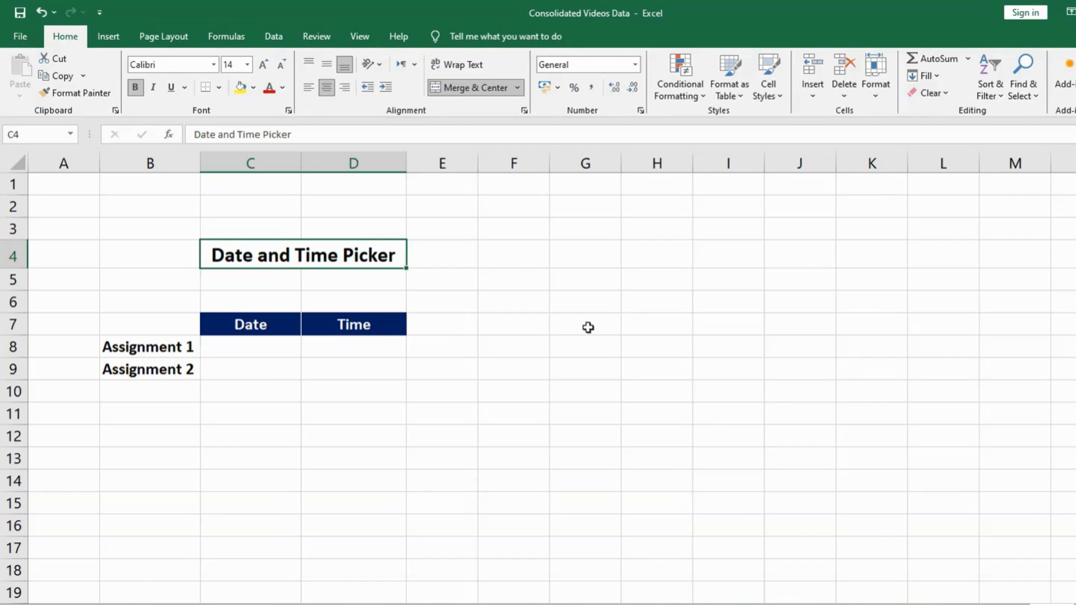
# Enable the Developer tab in the ribbon customization options and apply the change.
pyautogui.click(583, 327)
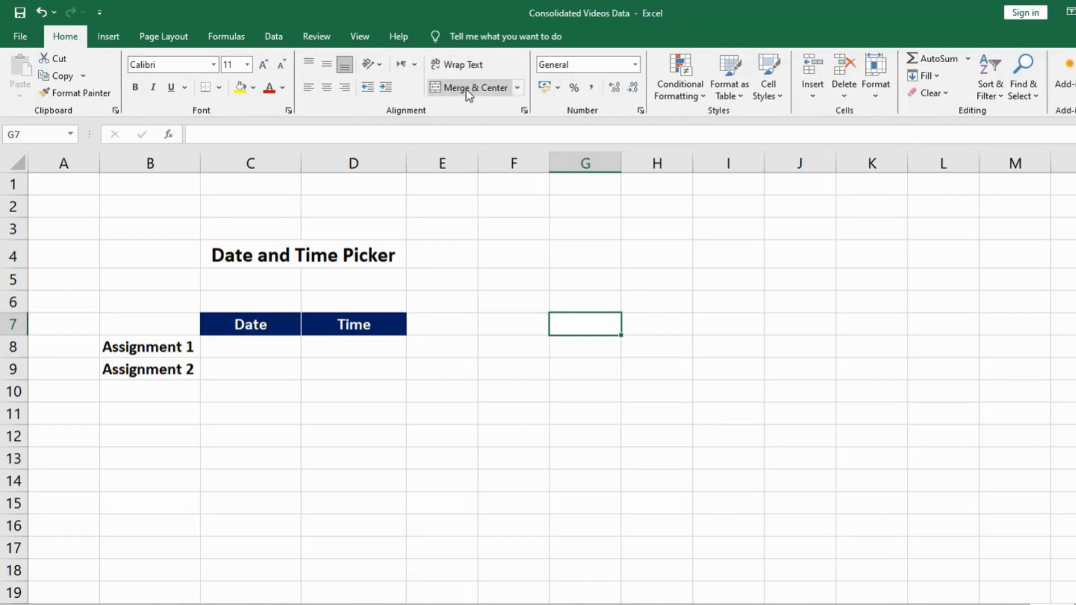
pyautogui.rightClick(492, 107)
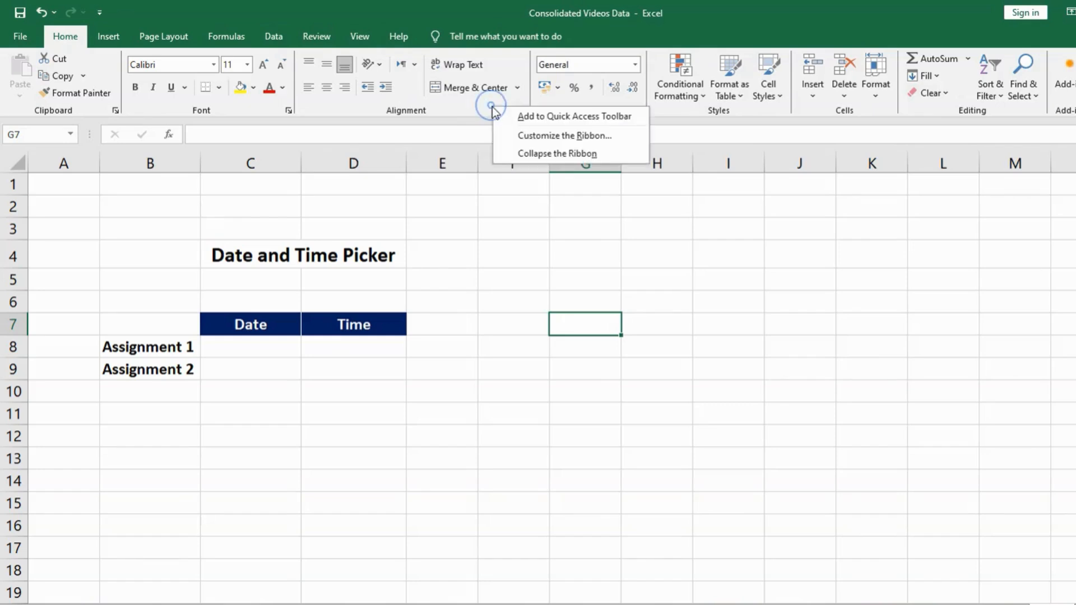
pyautogui.click(551, 136)
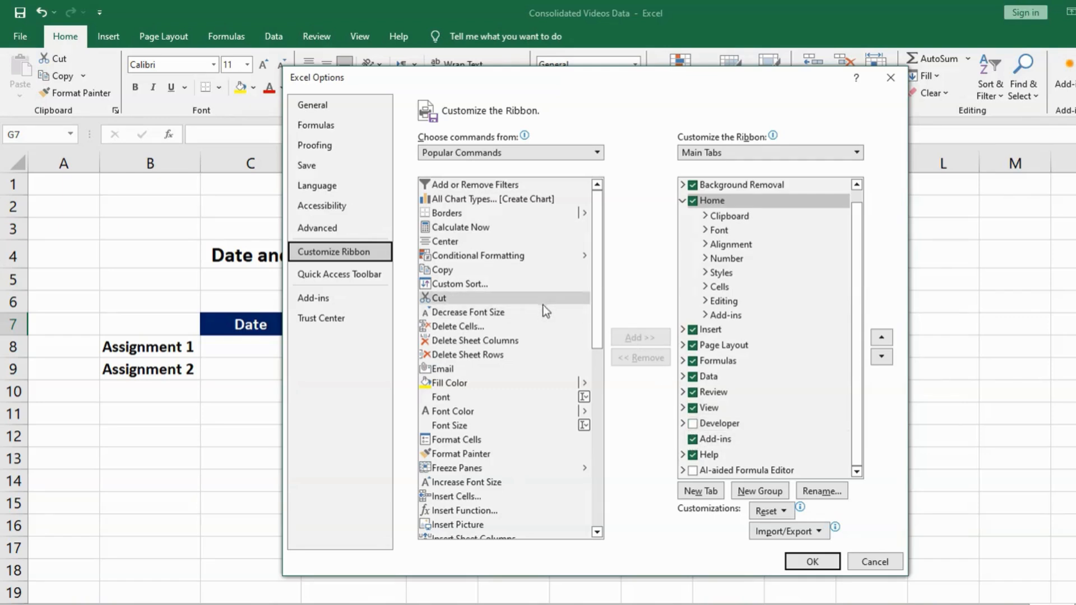
pyautogui.click(483, 329)
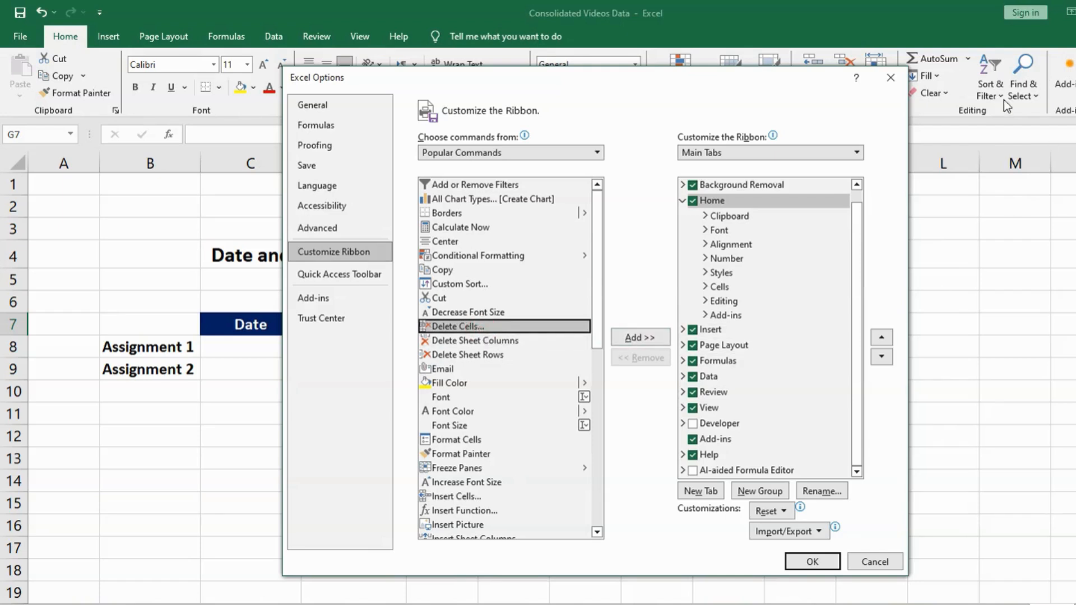
pyautogui.click(693, 426)
pyautogui.click(693, 425)
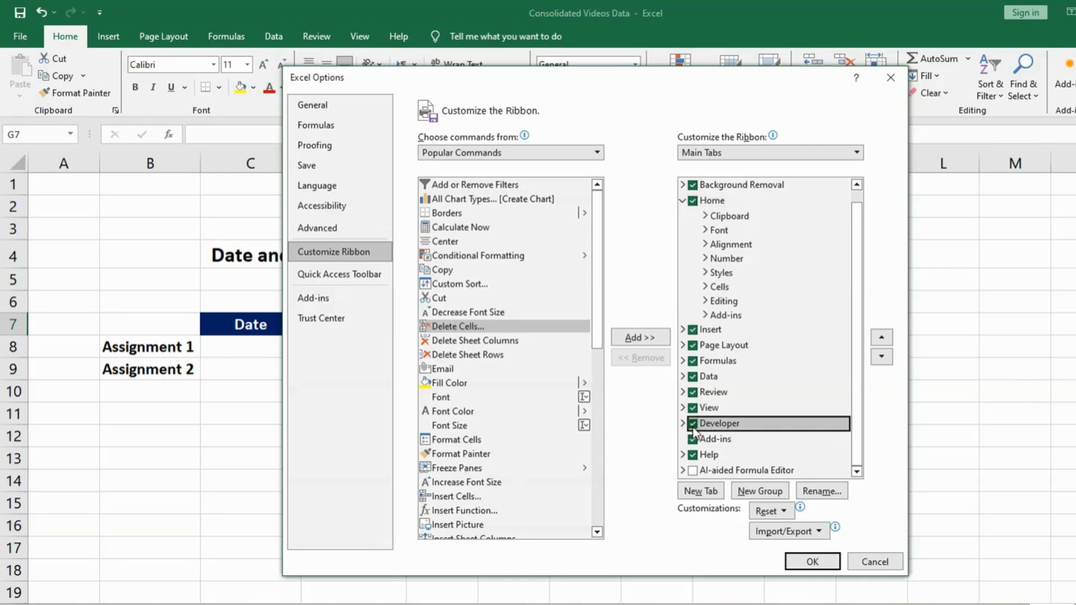
pyautogui.click(808, 562)
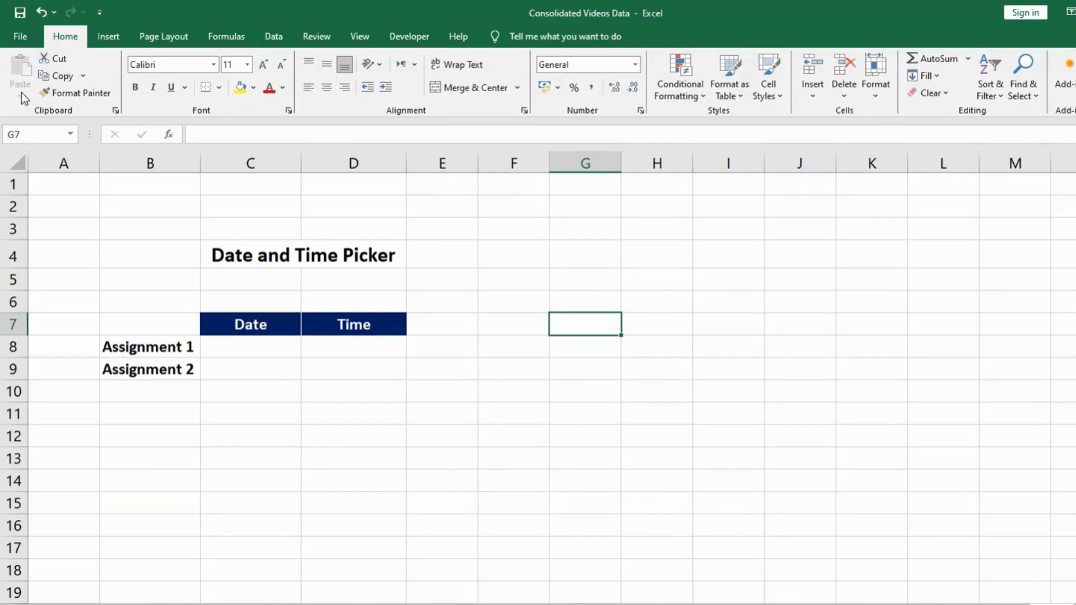
# Open the Office Add-ins store and search it for "calendar".
pyautogui.click(399, 43)
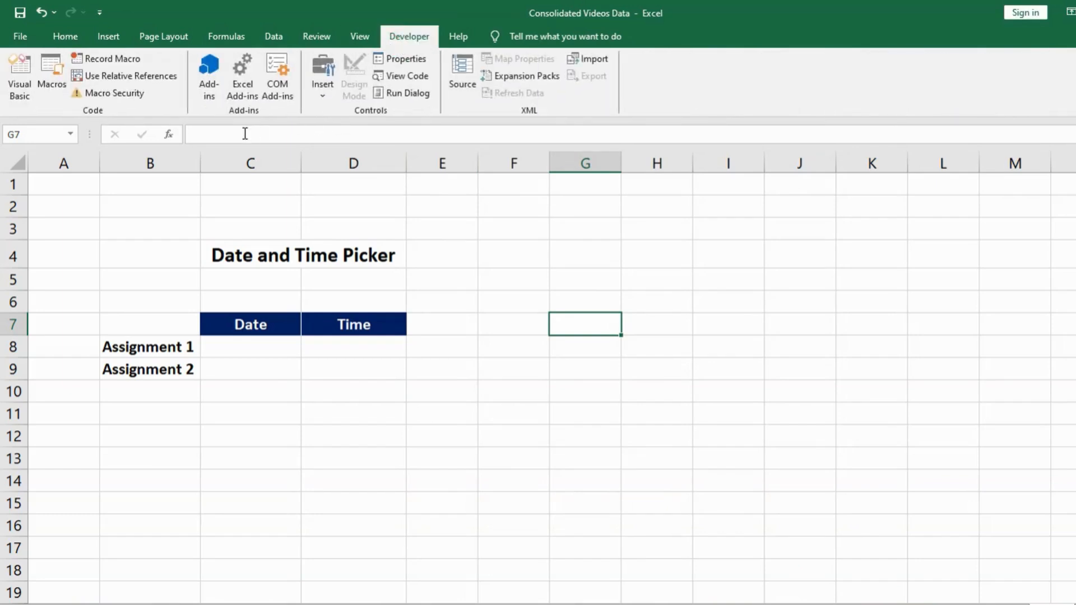
pyautogui.click(208, 88)
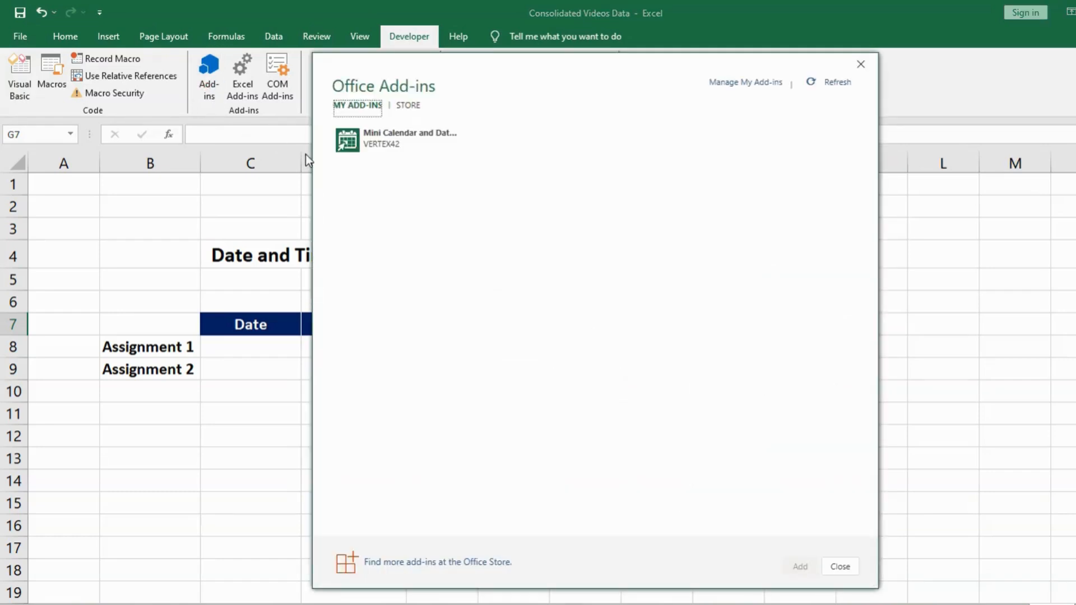
pyautogui.click(405, 108)
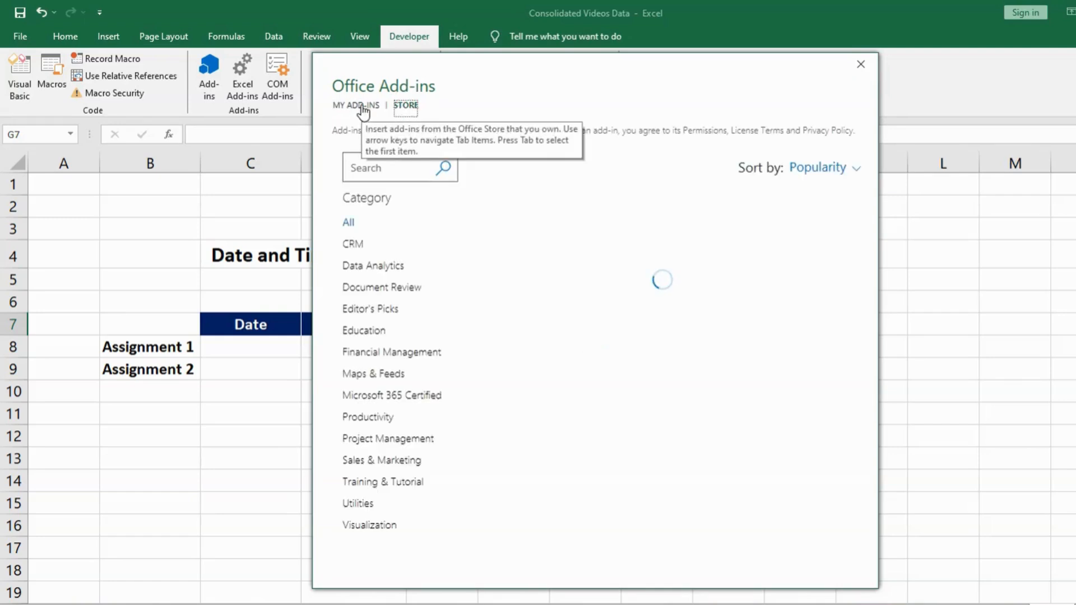
pyautogui.click(383, 170)
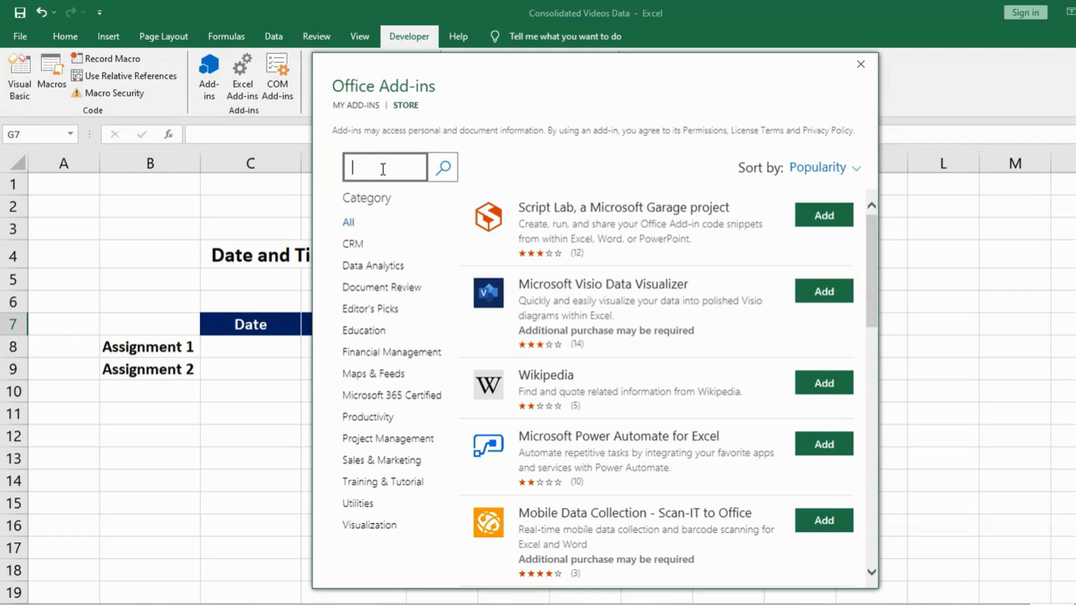
pyautogui.write('calendar')
pyautogui.click(443, 170)
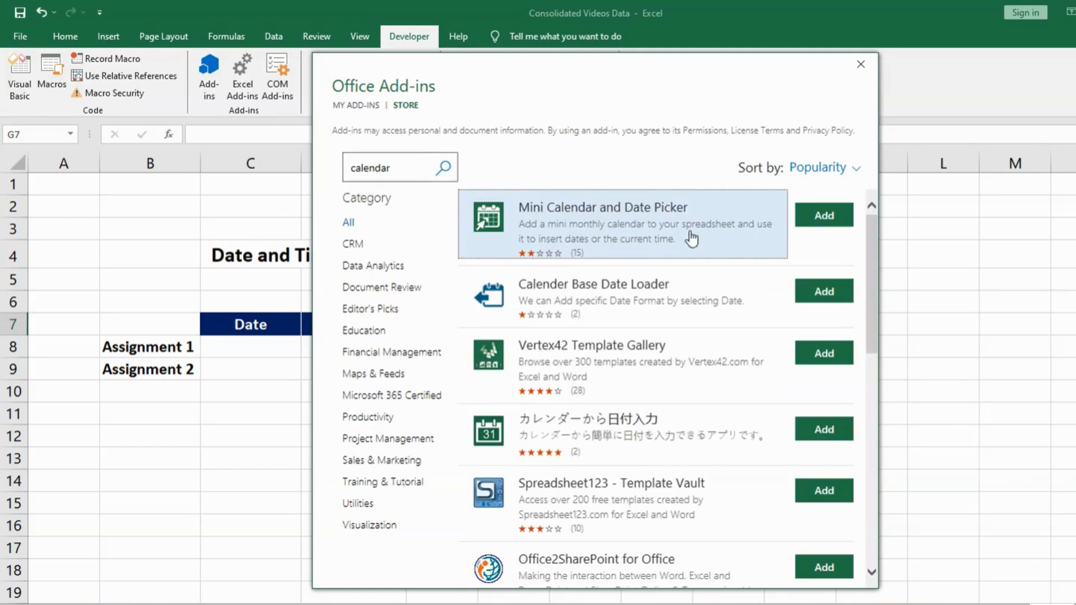
# Add the Mini Calendar and Date Picker add-in and place it beside the table, starting near row 4 of column F.
pyautogui.click(835, 218)
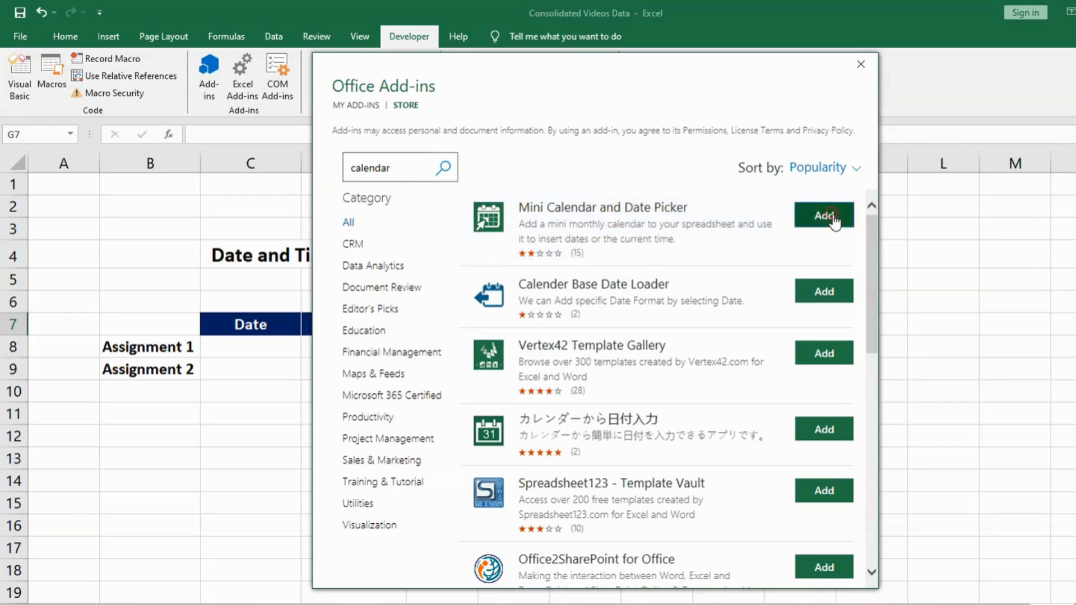
pyautogui.click(745, 331)
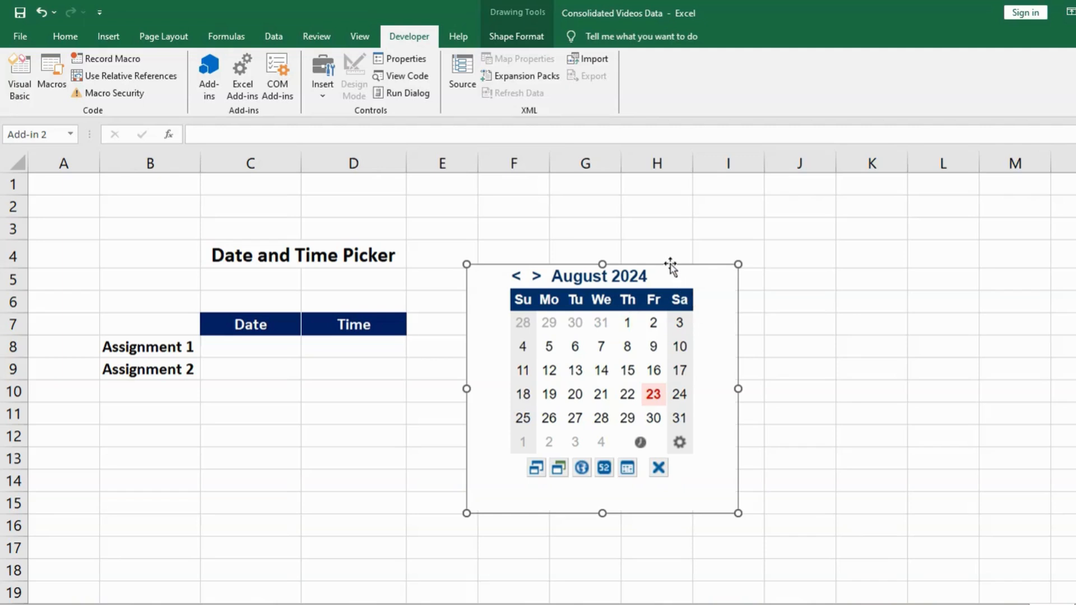
pyautogui.moveTo(677, 264)
pyautogui.mouseDown()
pyautogui.moveTo(802, 257)
pyautogui.moveTo(783, 237)
pyautogui.moveTo(694, 236)
pyautogui.moveTo(672, 240)
pyautogui.moveTo(680, 247)
pyautogui.mouseUp()
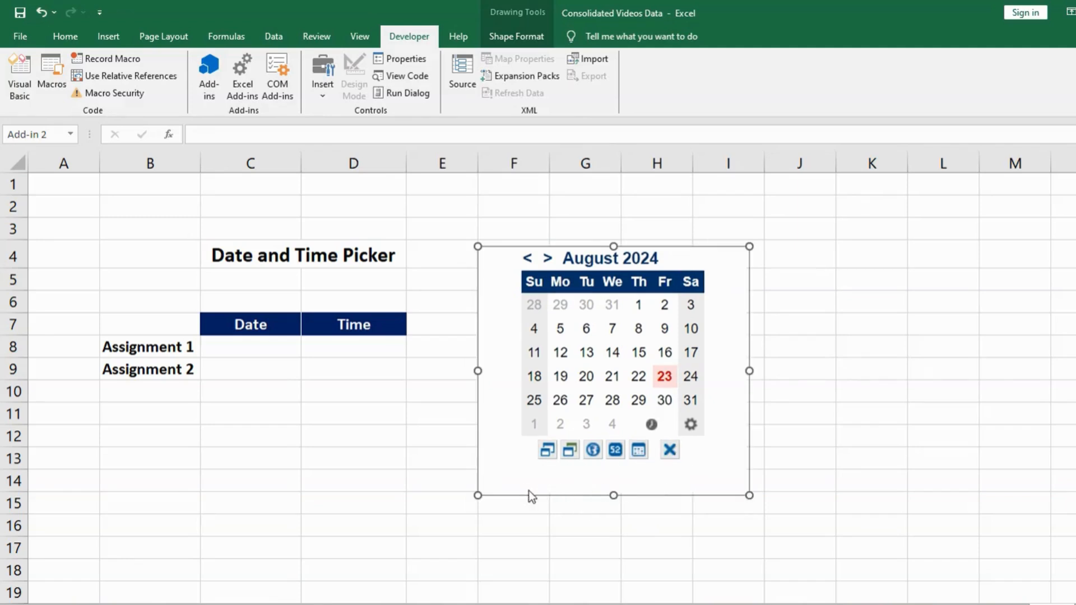
# Try the smaller calendar size, return to the larger one, and switch the calendar's colour theme to green.
pyautogui.click(546, 452)
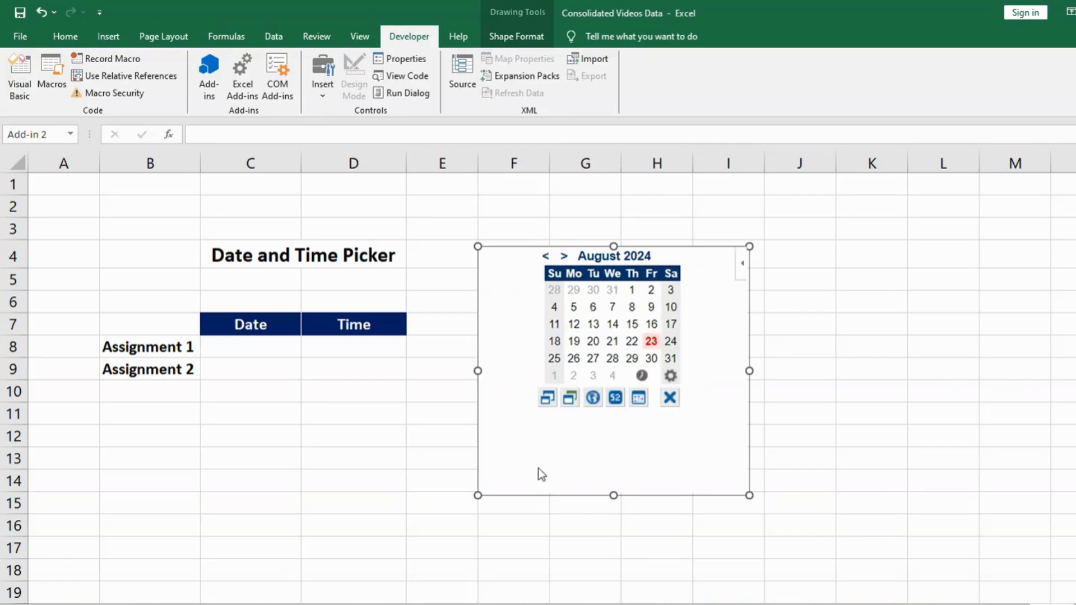
pyautogui.click(548, 401)
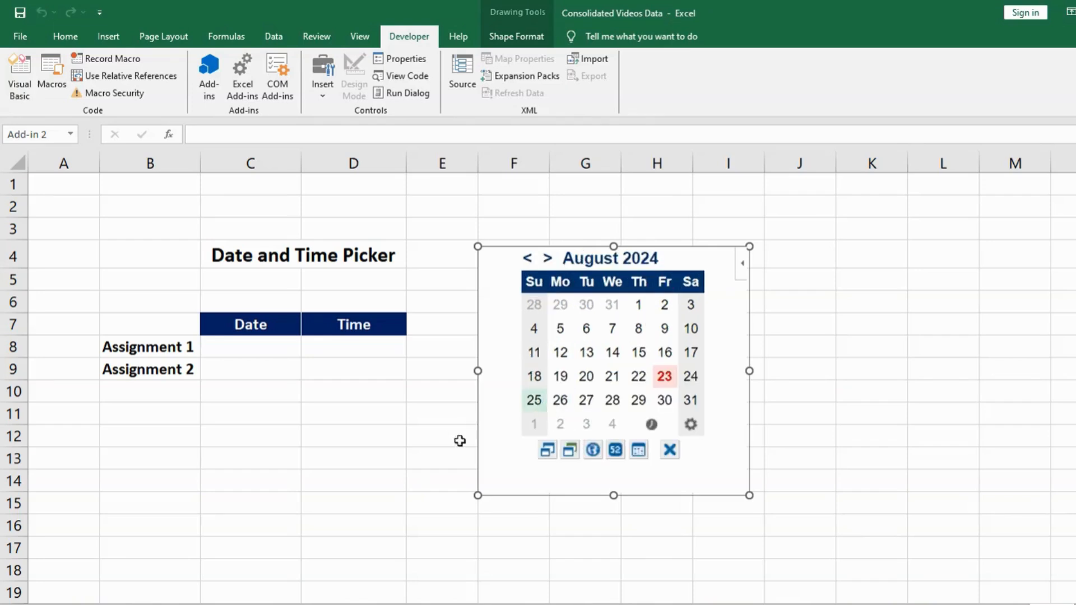
pyautogui.click(568, 454)
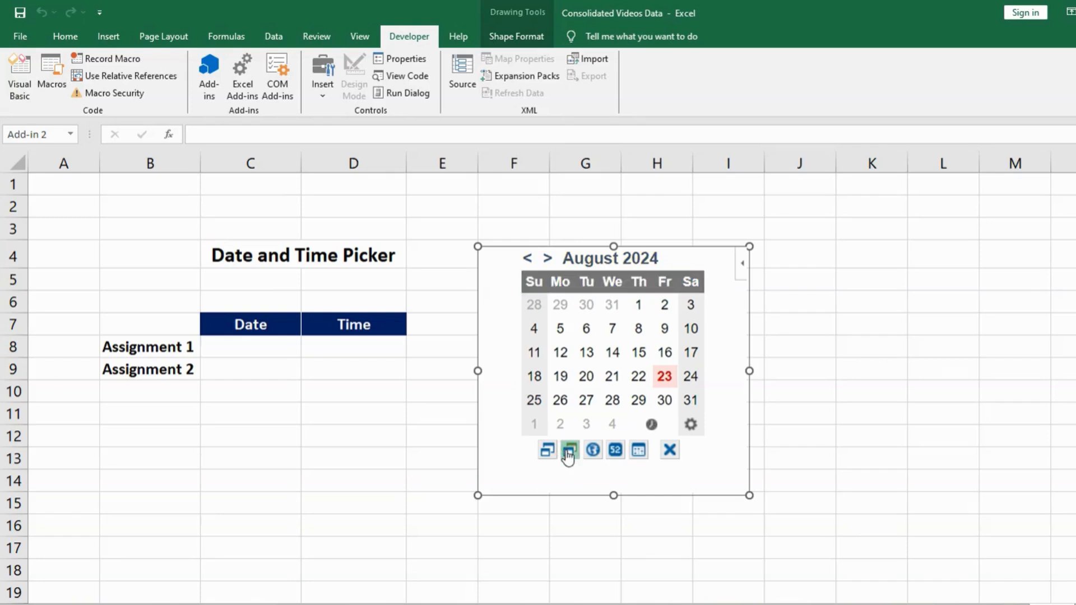
pyautogui.click(568, 455)
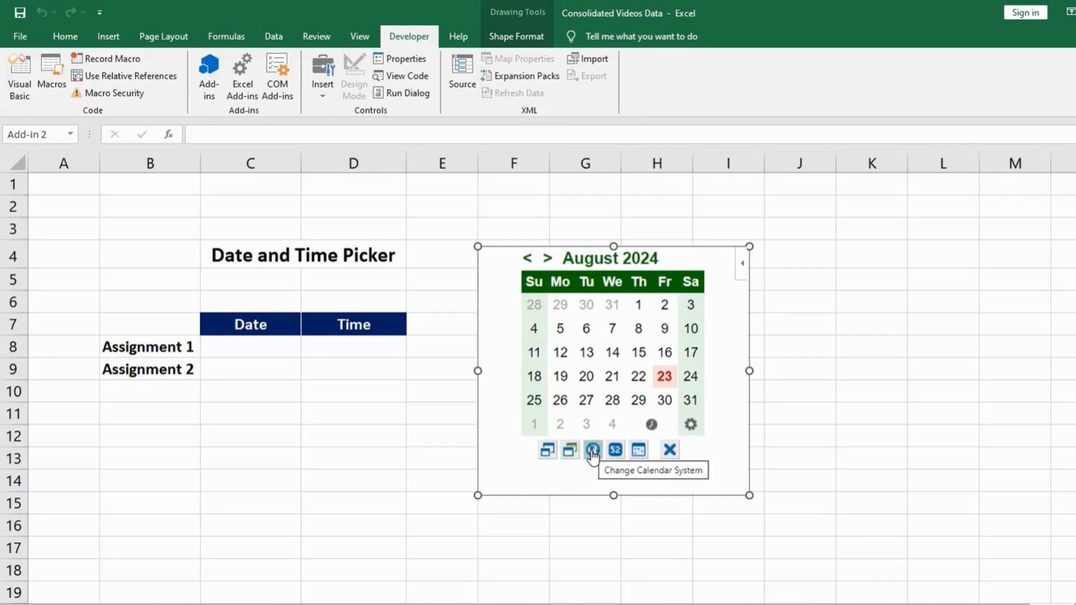
# Switch the calendar to the ISO calendar system and toggle its week numbers on and back off.
pyautogui.click(592, 451)
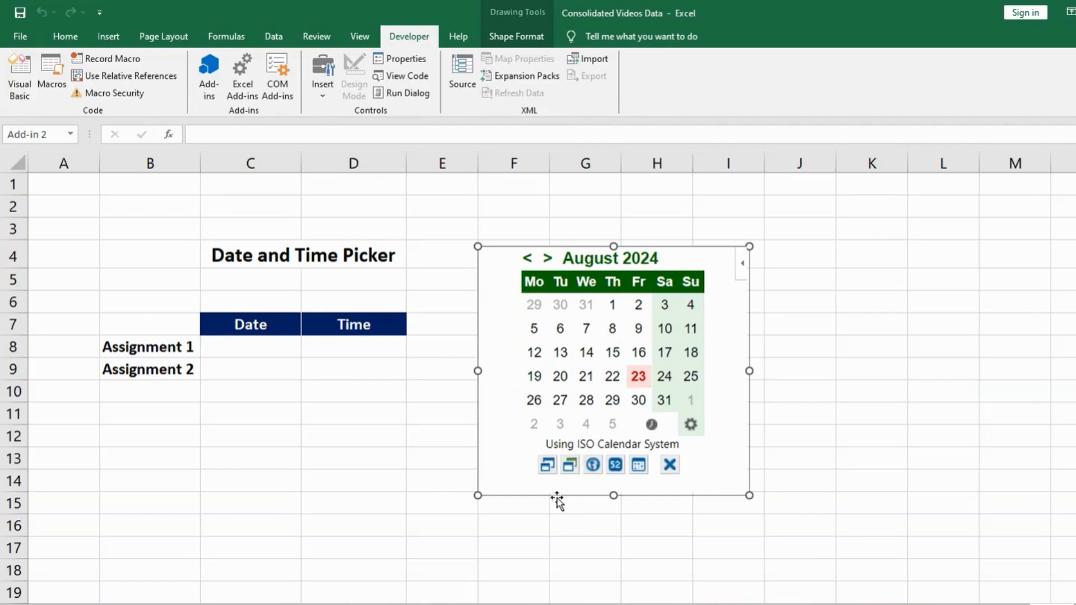
pyautogui.click(616, 465)
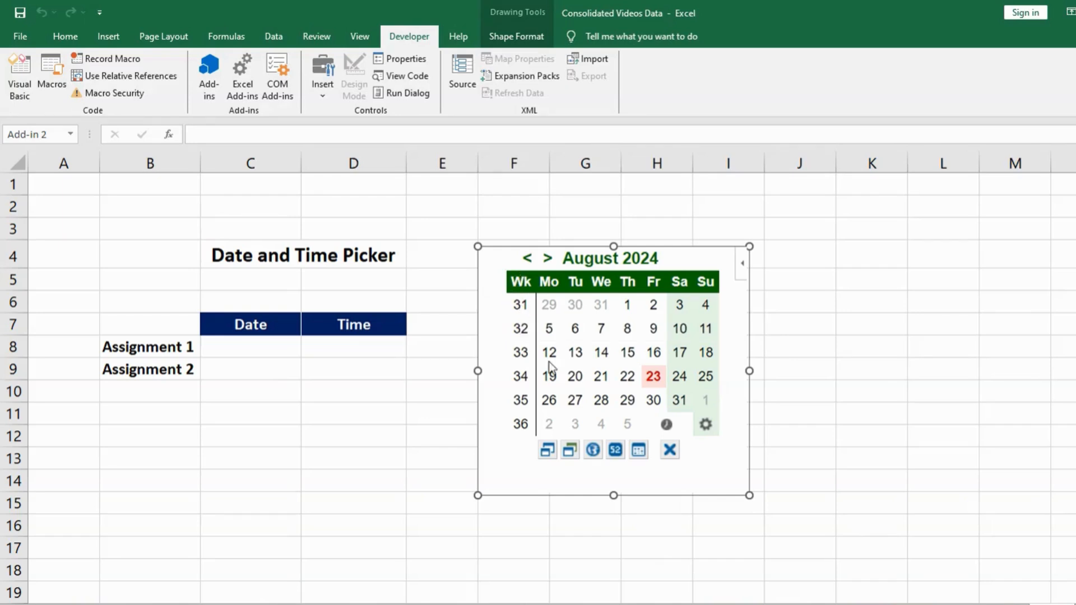
pyautogui.click(614, 449)
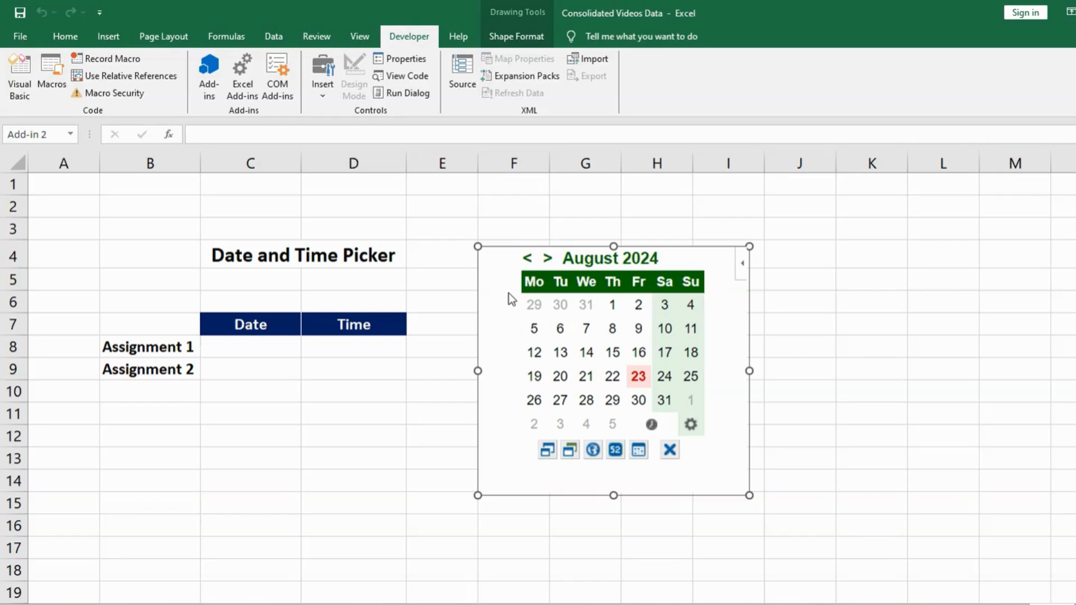
pyautogui.click(640, 452)
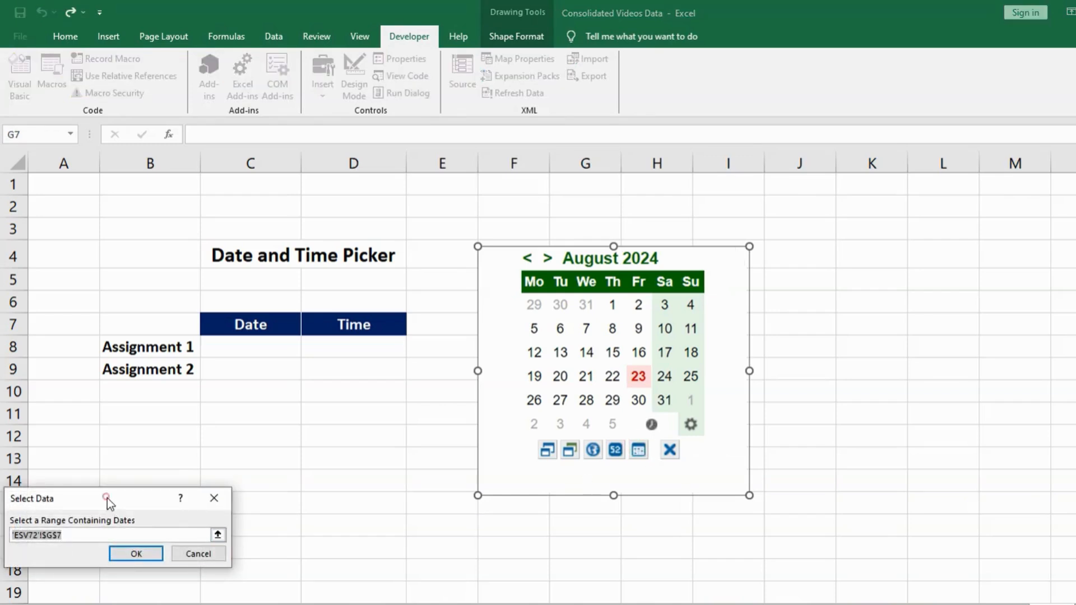
pyautogui.moveTo(107, 499); pyautogui.dragTo(276, 363)
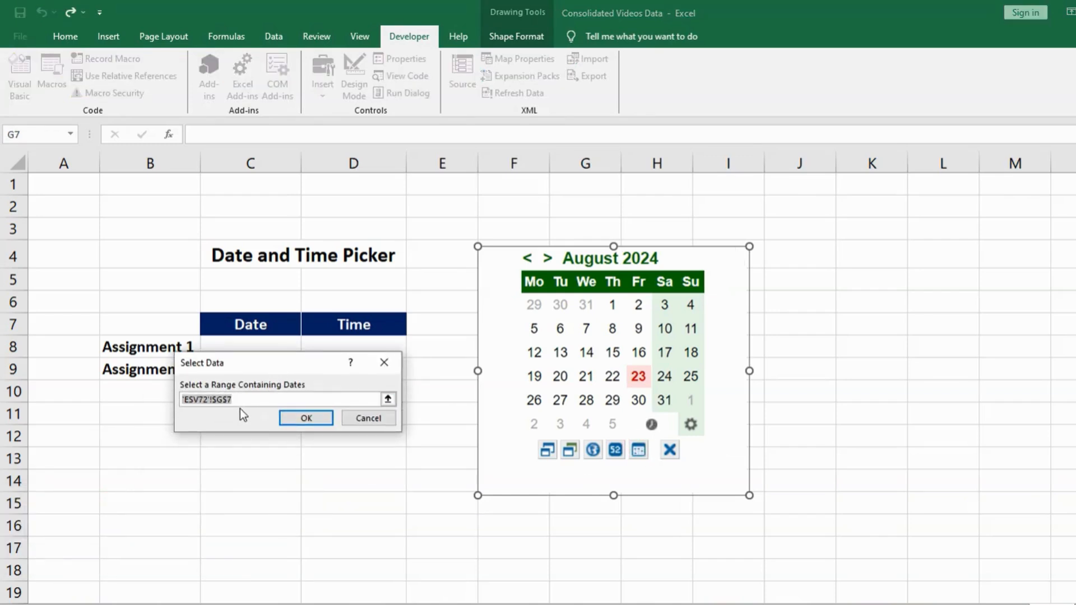
pyautogui.click(369, 419)
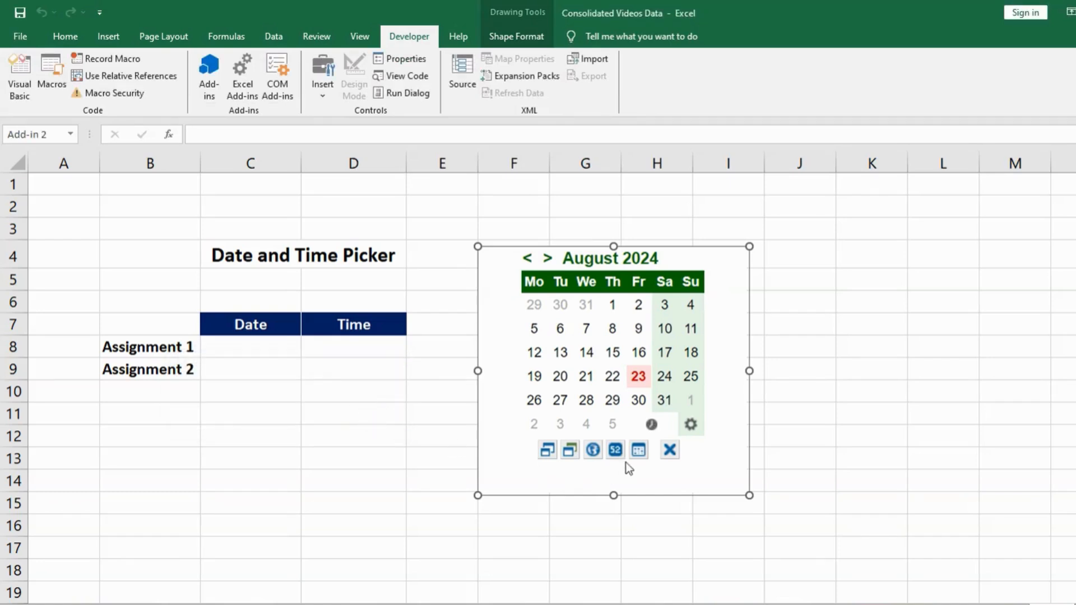
pyautogui.click(670, 454)
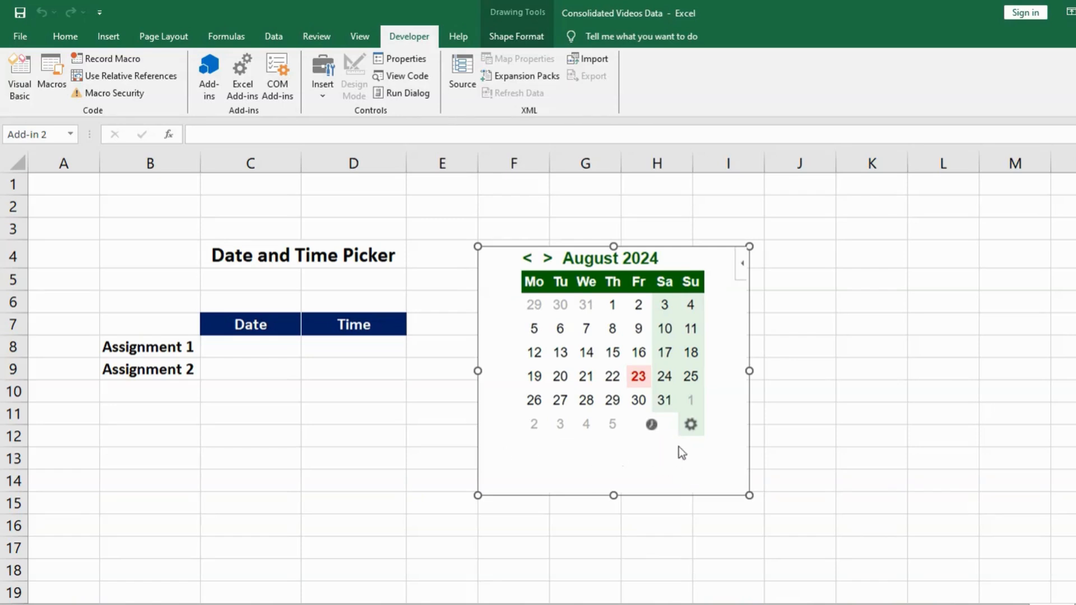
pyautogui.click(691, 426)
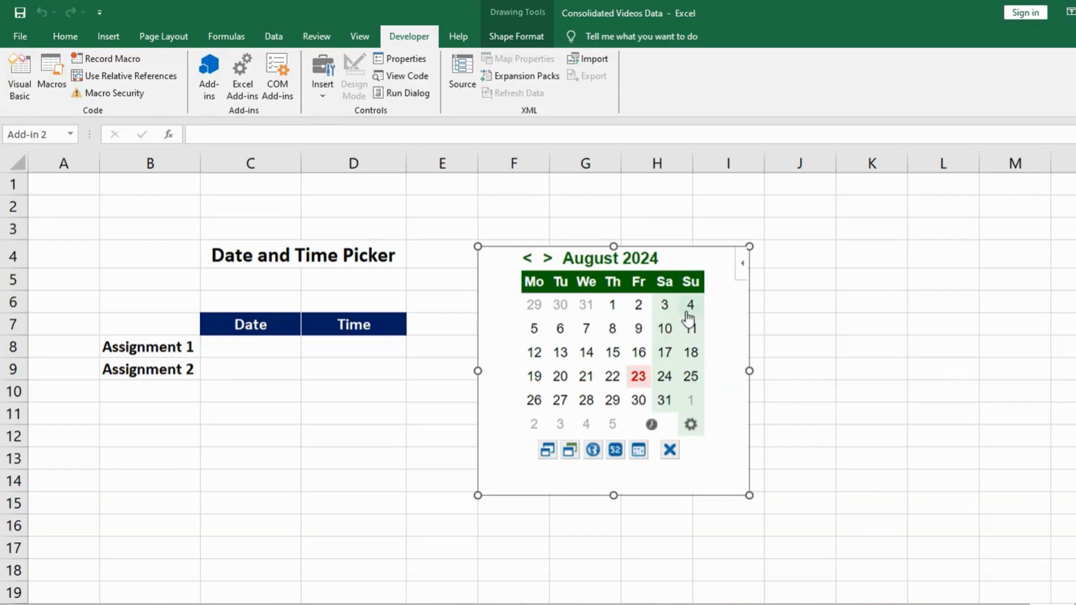
# Fill the table from the calendar with 14/08/2024 and the current time for Assignment 1, and 19/08/2024 for Assignment 2.
pyautogui.click(242, 352)
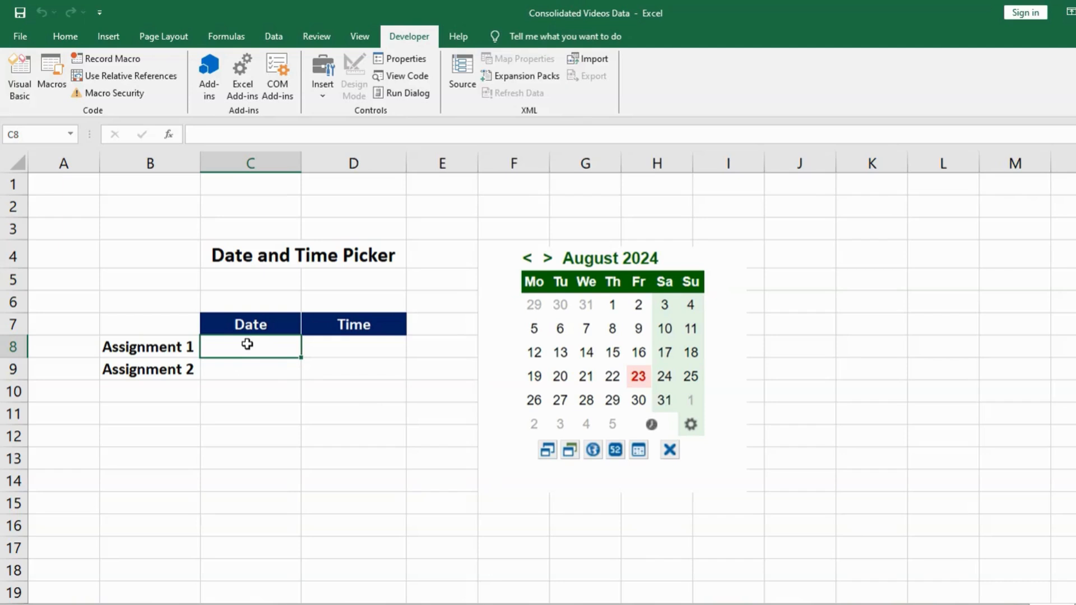
pyautogui.click(587, 354)
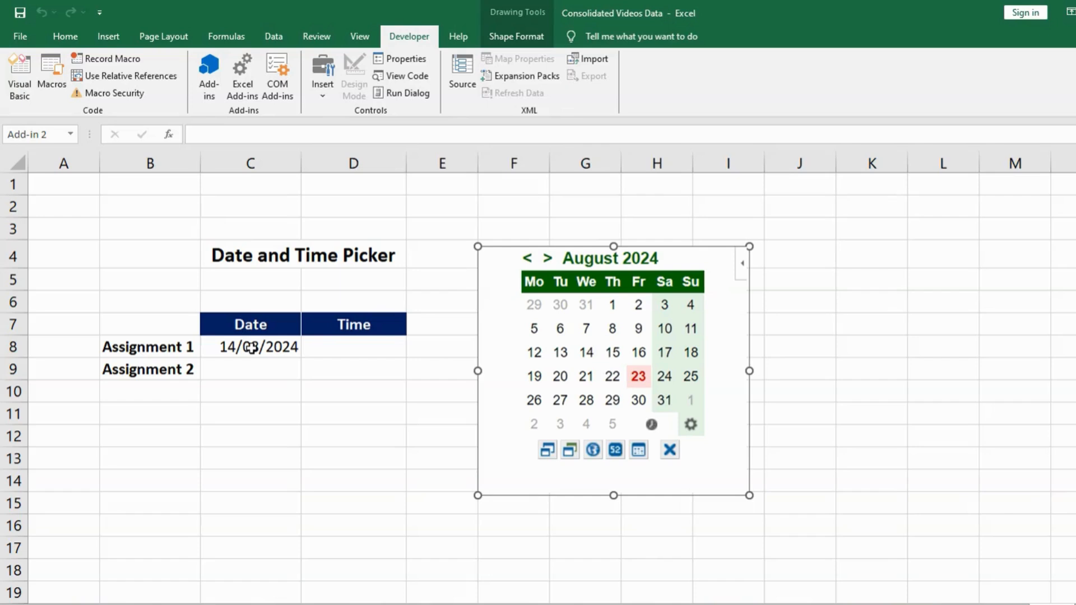
pyautogui.click(355, 369)
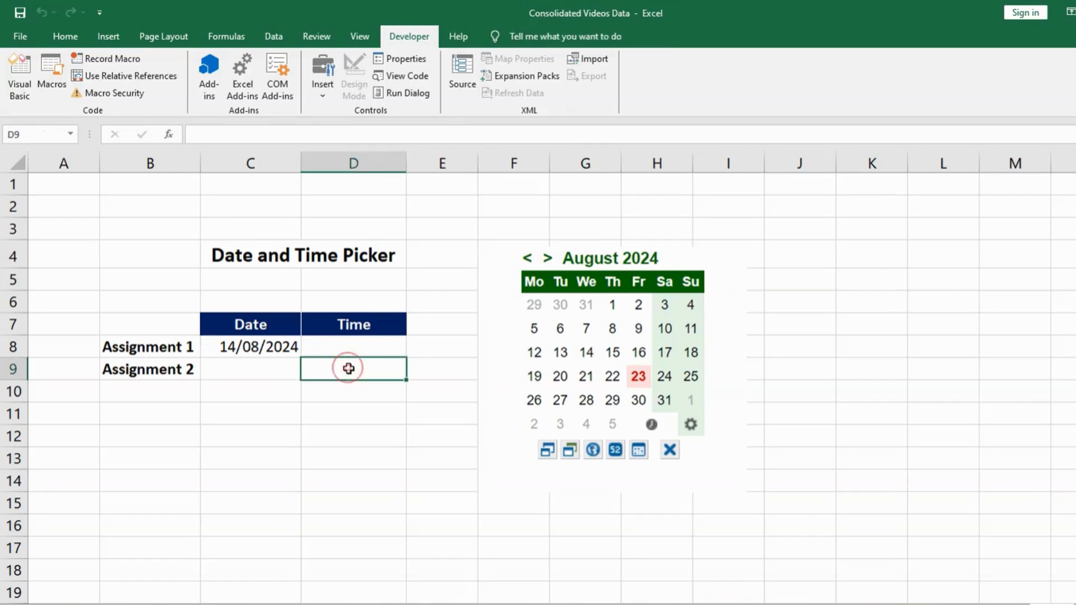
pyautogui.click(258, 373)
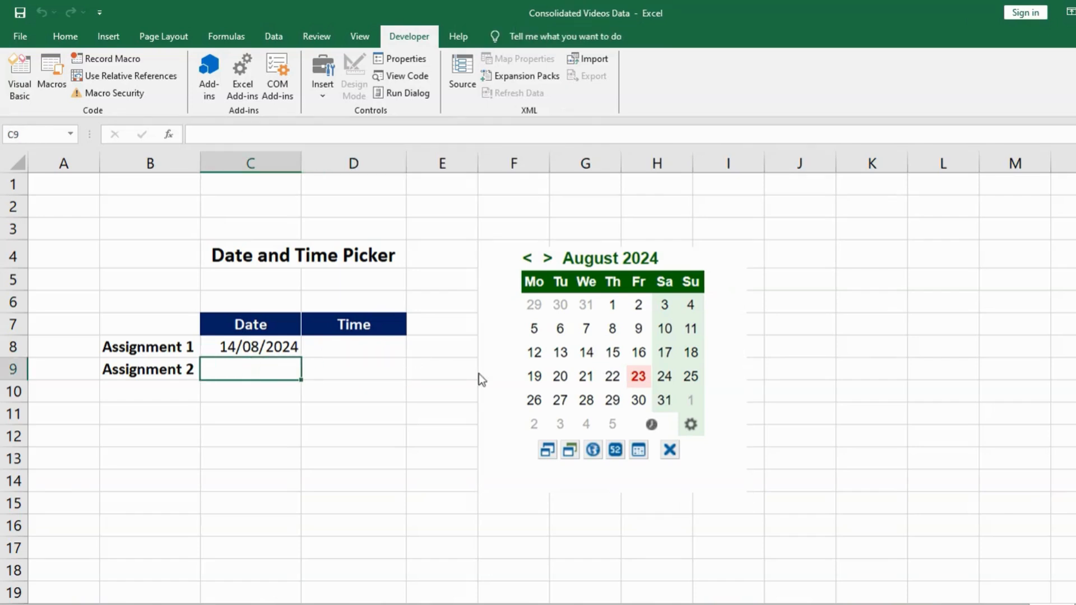
pyautogui.click(534, 378)
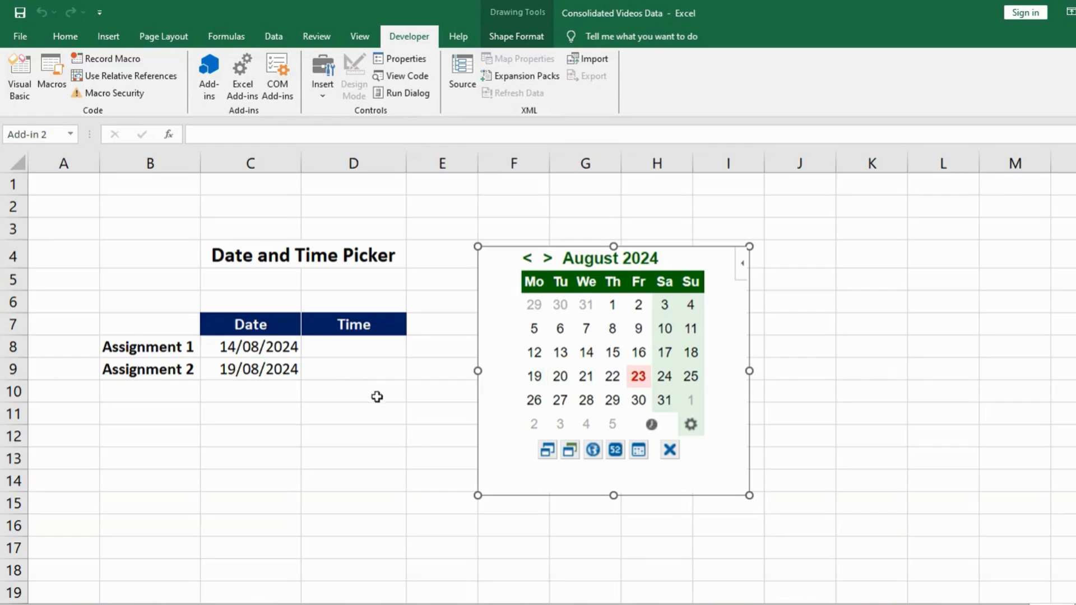
pyautogui.click(361, 354)
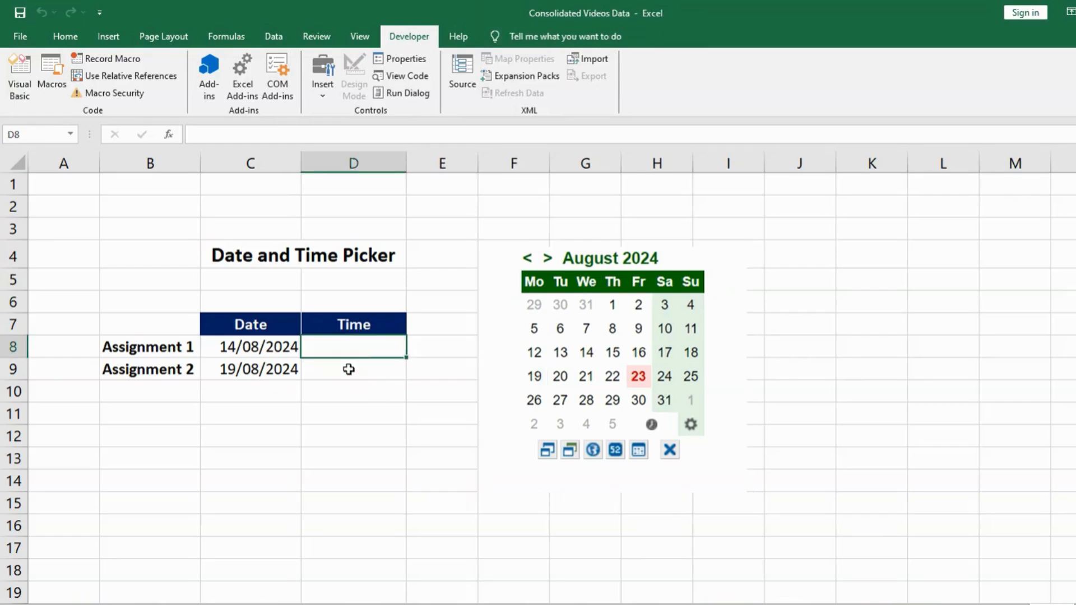
pyautogui.click(651, 426)
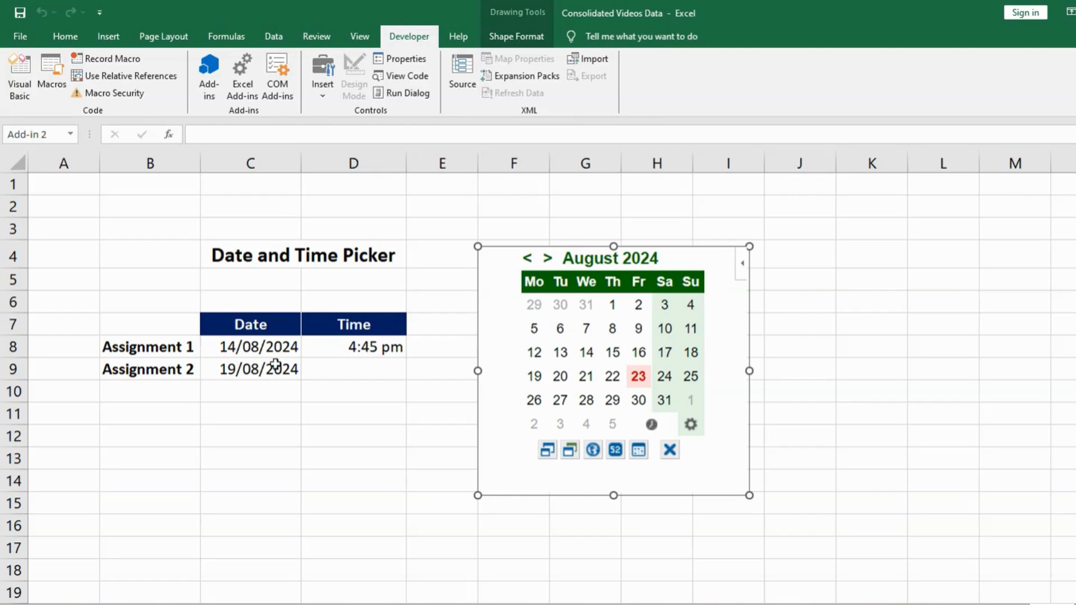
# Move the calendar object slightly closer to the table and shrink it a little from its upper corner.
pyautogui.moveTo(683, 250)
pyautogui.mouseDown()
pyautogui.moveTo(682, 259)
pyautogui.moveTo(674, 250)
pyautogui.mouseUp()
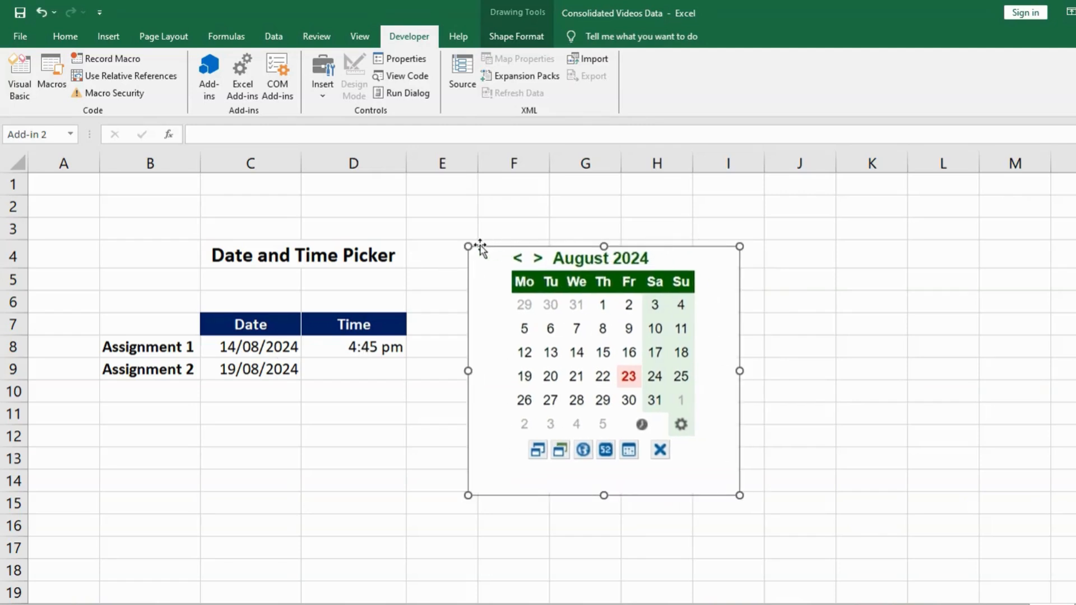
pyautogui.moveTo(470, 245)
pyautogui.mouseDown()
pyautogui.moveTo(504, 285)
pyautogui.moveTo(475, 257)
pyautogui.mouseUp()
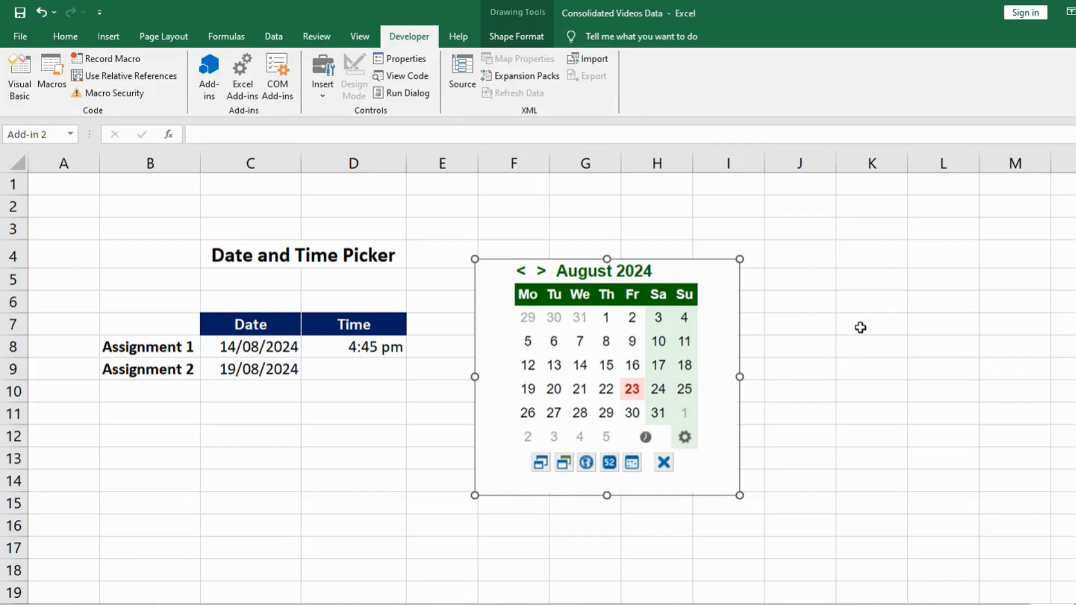
# Review the management options for the installed Mini Calendar add-in and return to the worksheet.
pyautogui.click(208, 97)
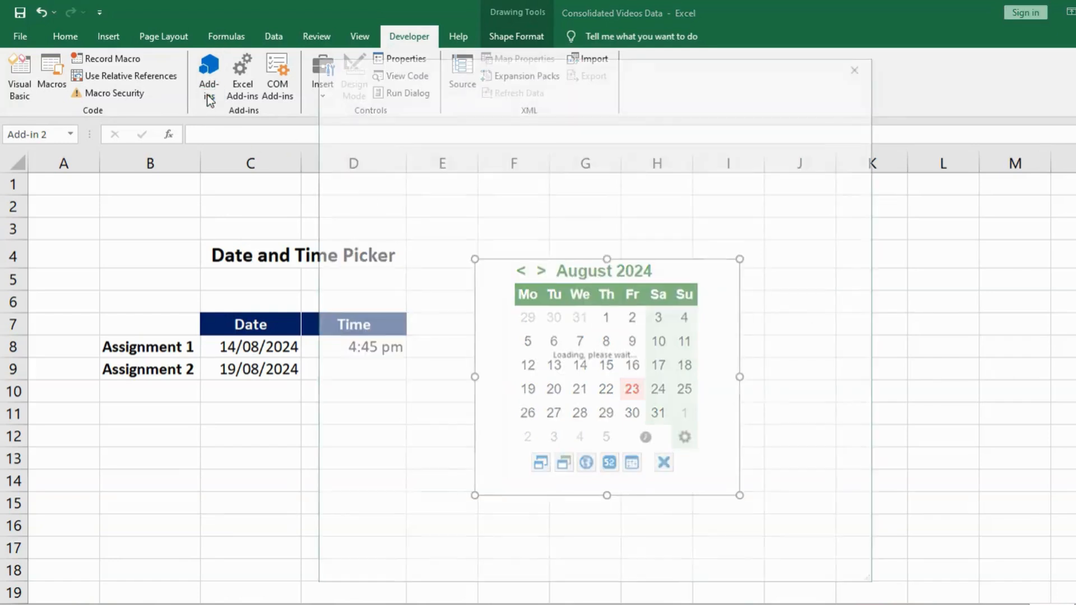
pyautogui.click(390, 150)
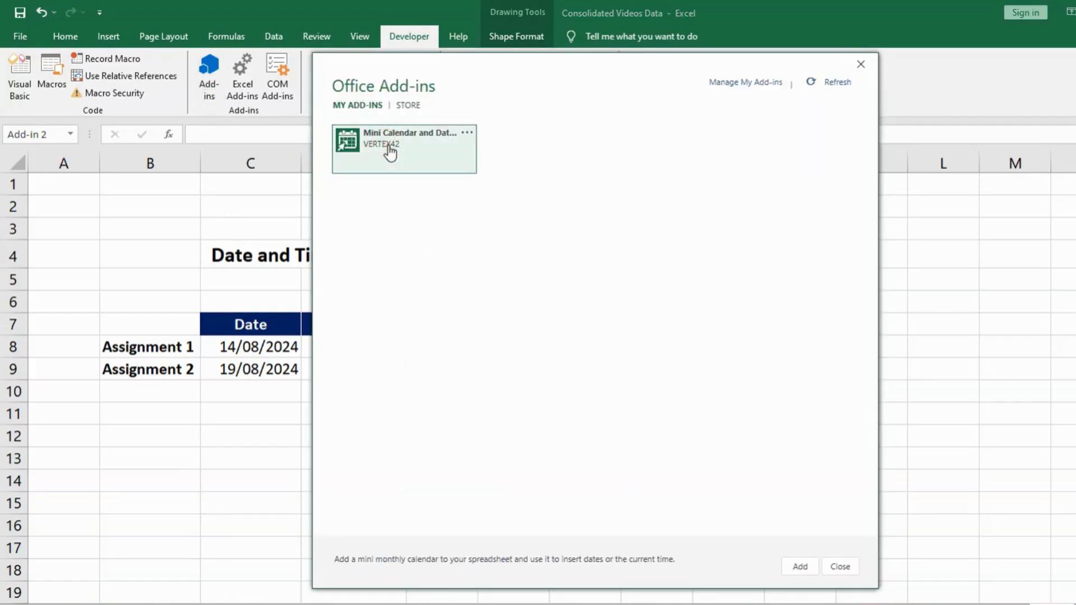
pyautogui.rightClick(391, 150)
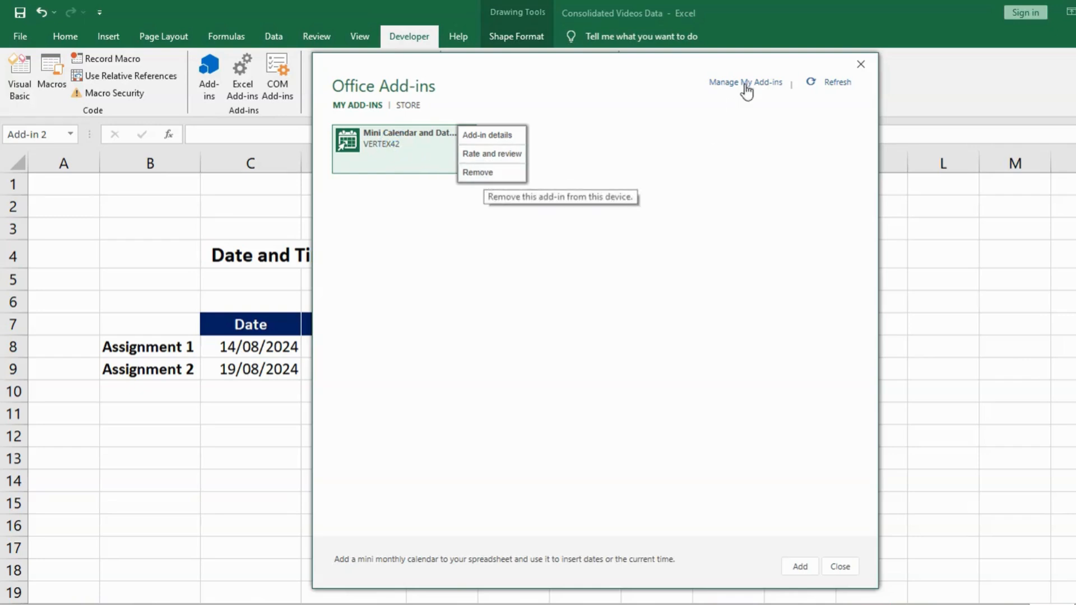
pyautogui.click(858, 65)
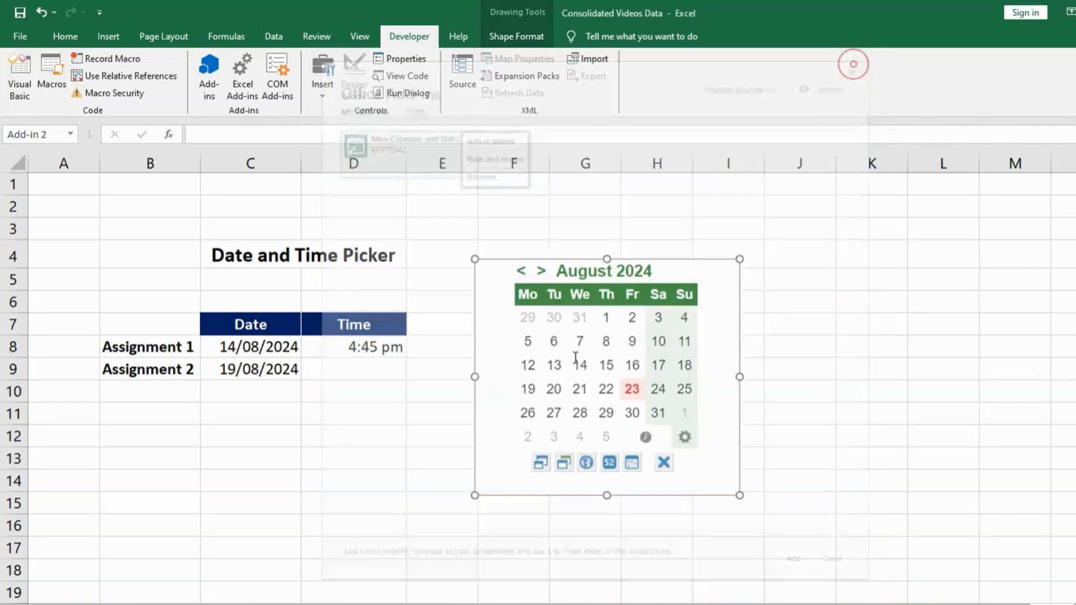
pyautogui.click(463, 209)
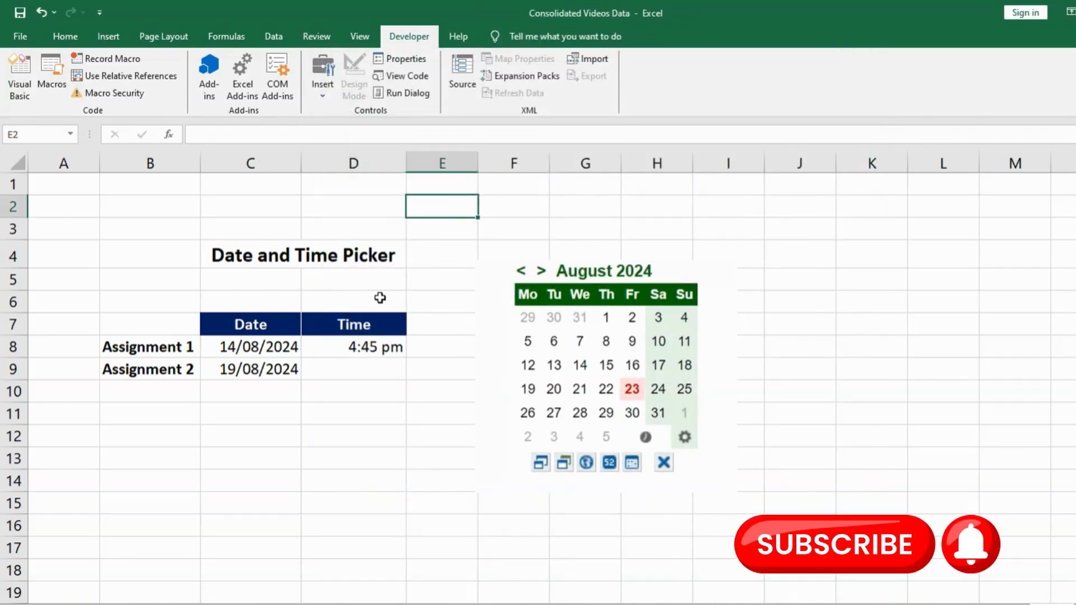